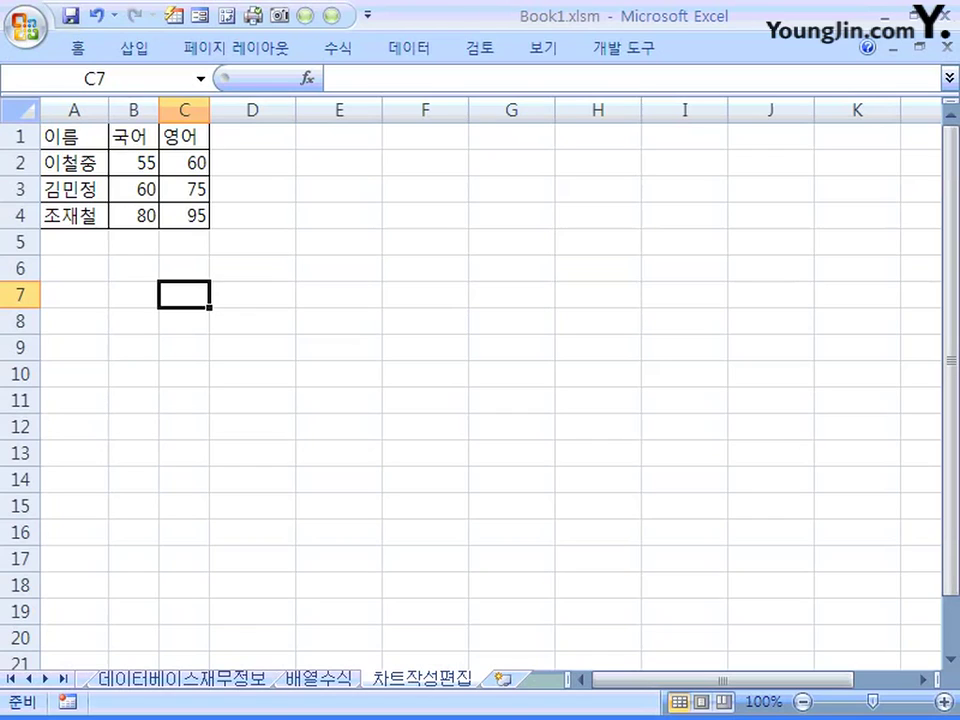
Insert a 2-D clustered column chart from the score table in A1:C4.
click(107, 148)
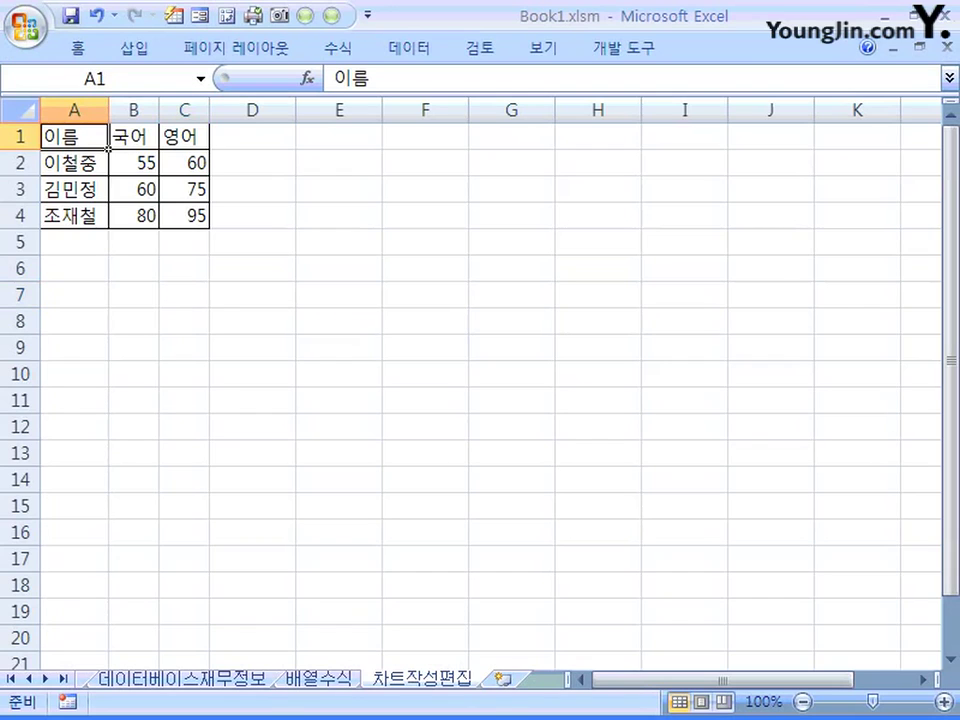
drag(107, 148, 209, 228)
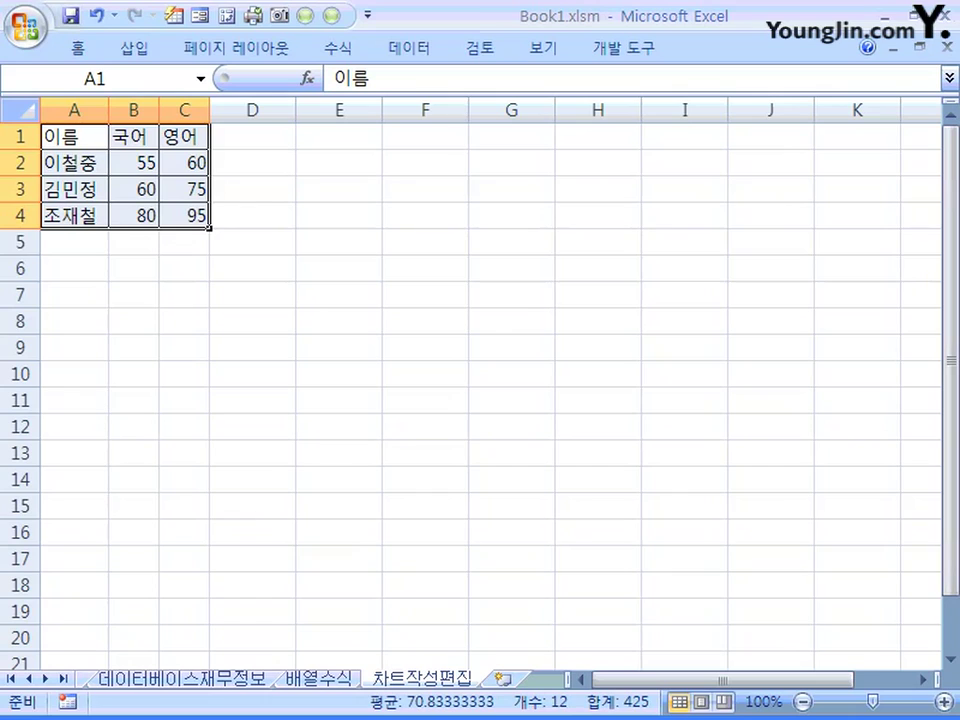
click(339, 242)
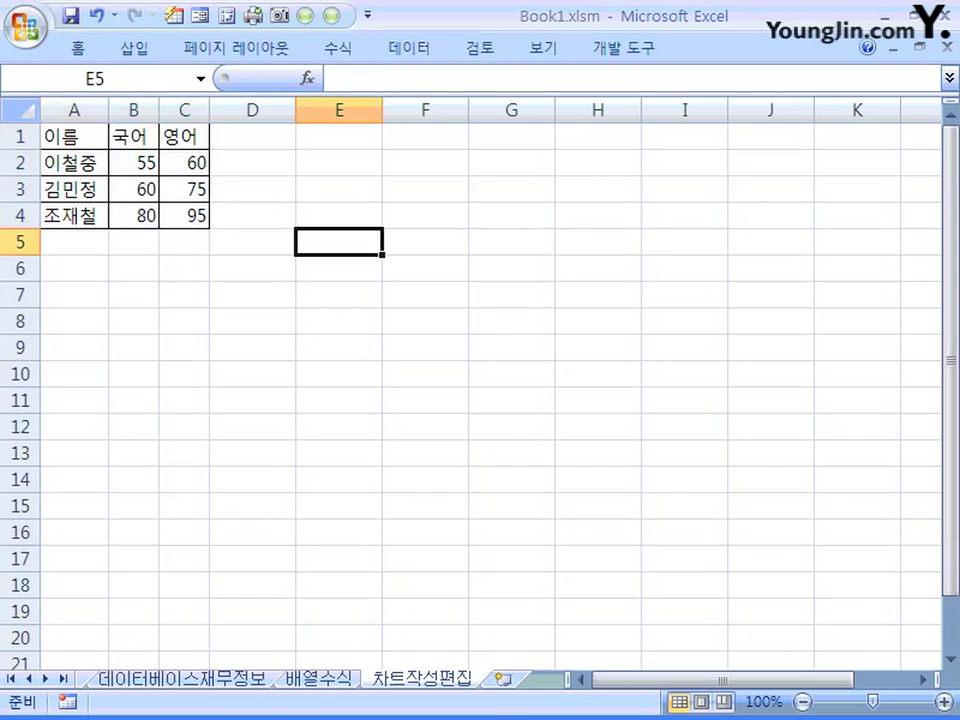
click(107, 148)
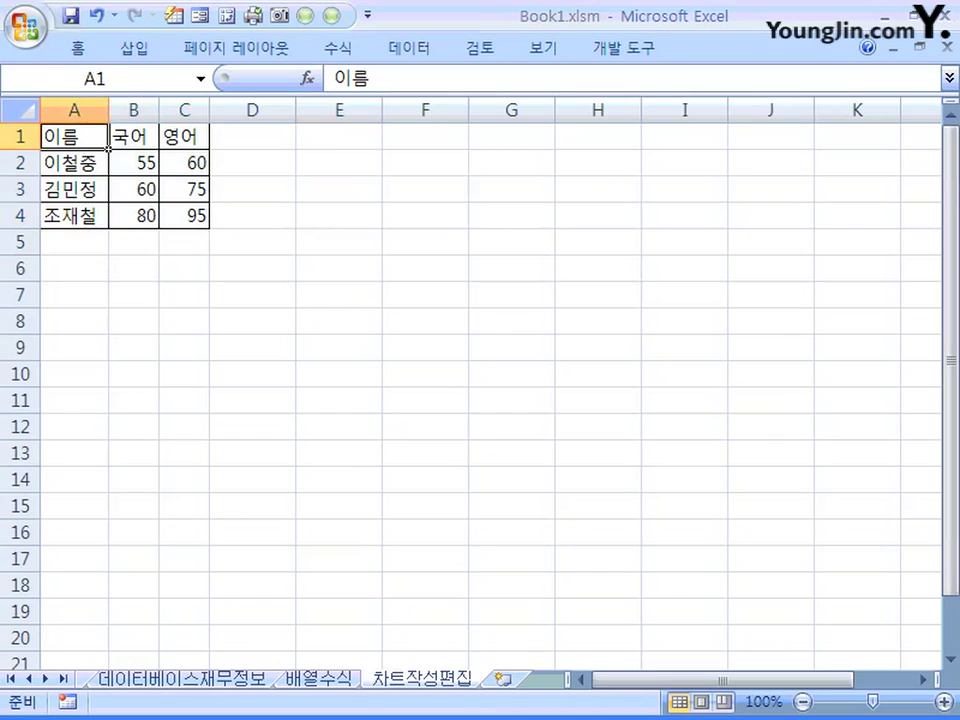
drag(107, 148, 210, 228)
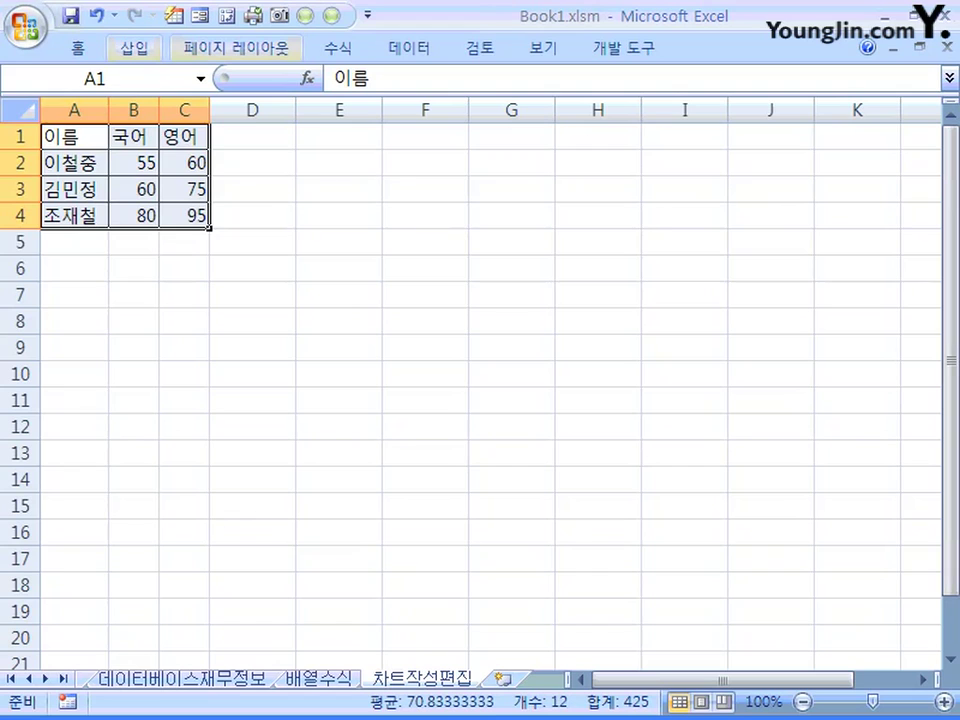
click(134, 47)
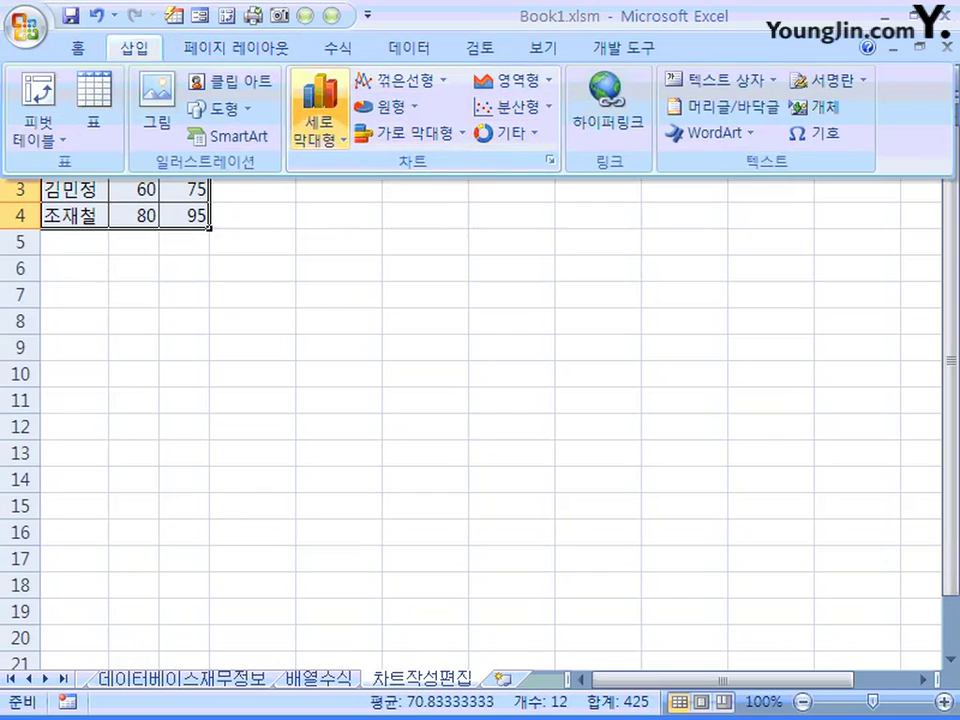
click(320, 105)
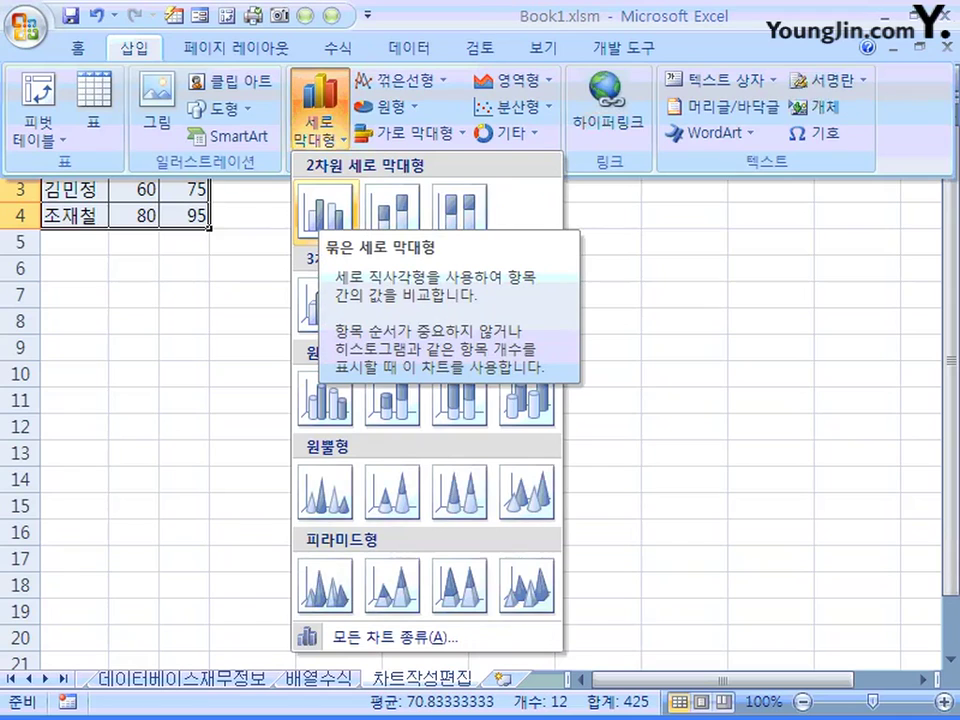
click(325, 212)
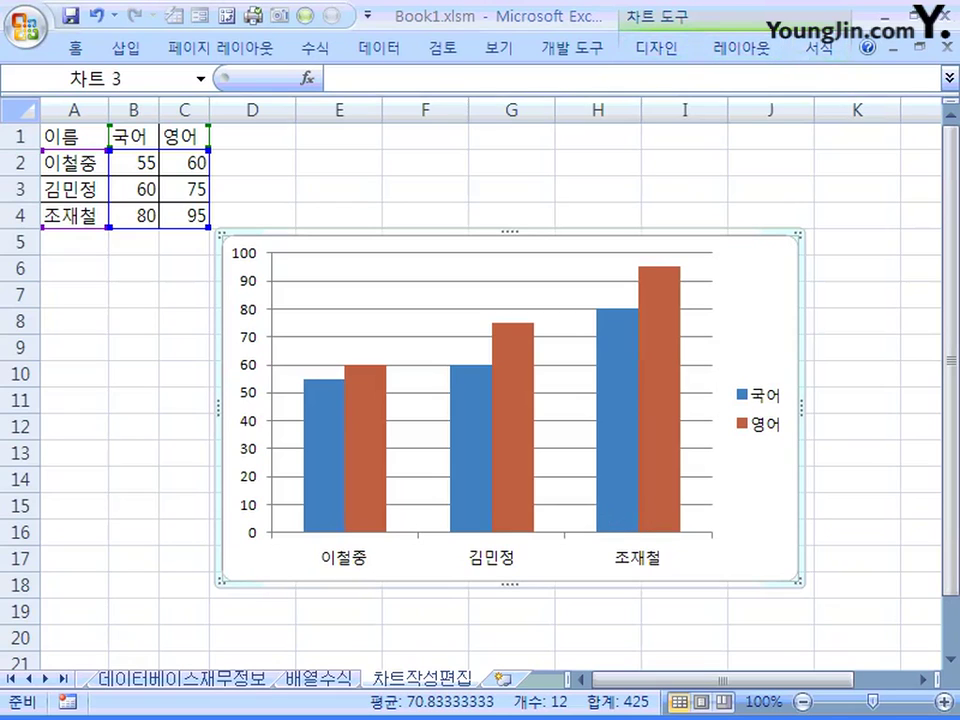
Look through the chart design, layout and format options, and add a data table with legend keys below the chart.
click(656, 47)
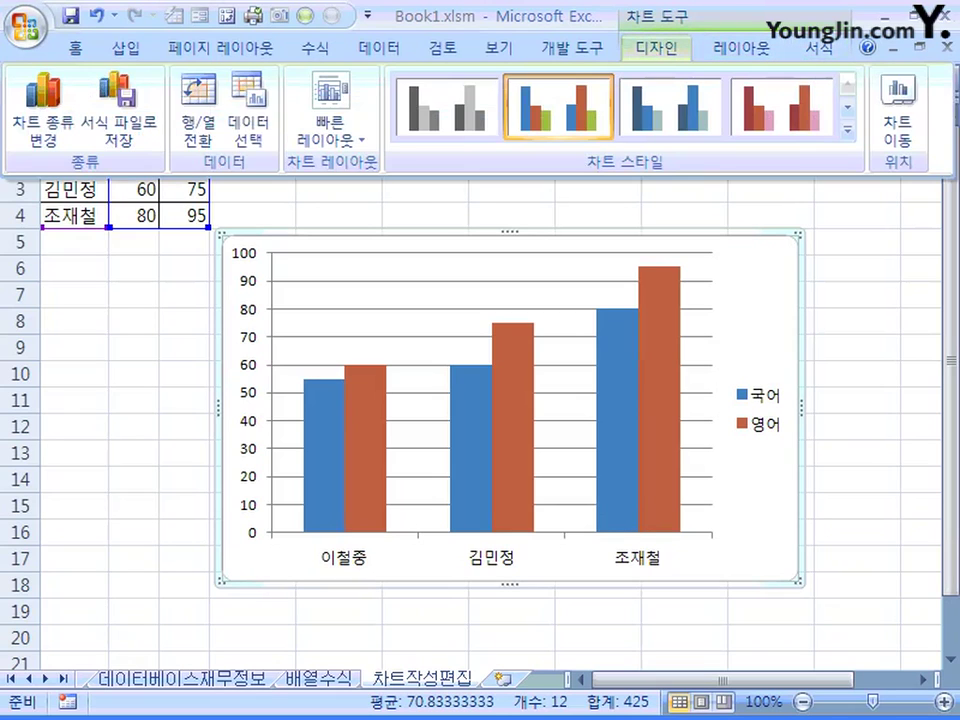
click(741, 47)
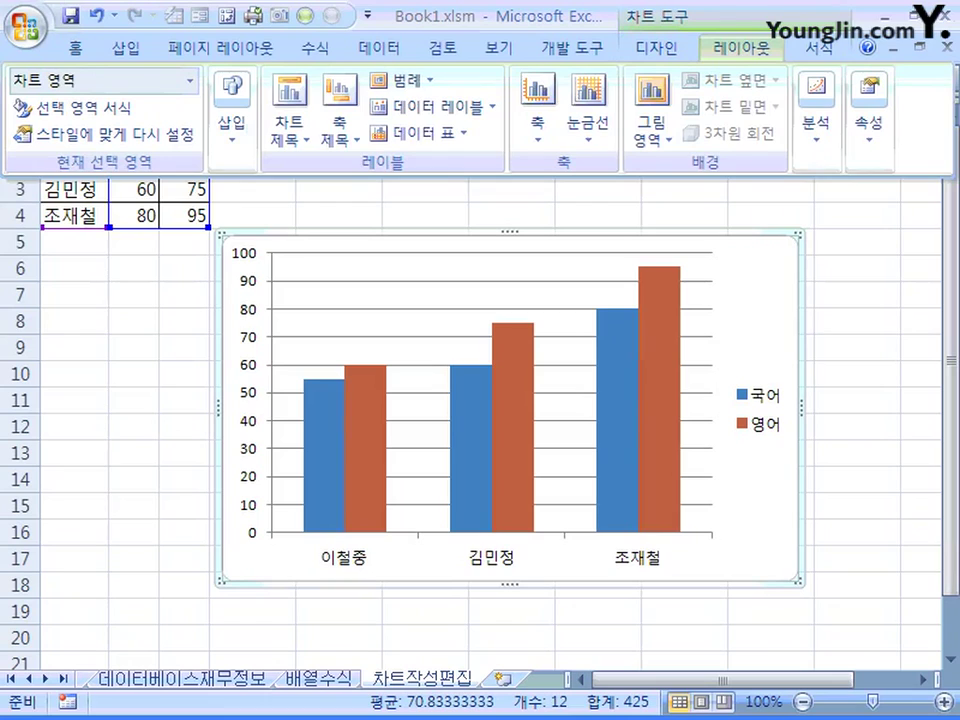
click(819, 47)
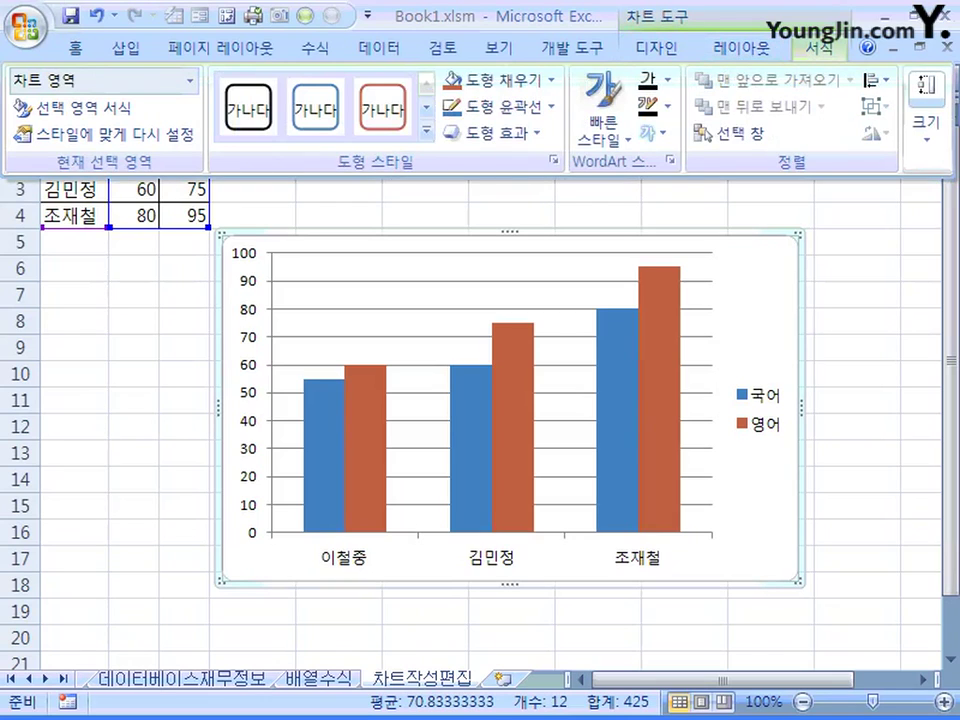
scroll(651, 112, up, 1)
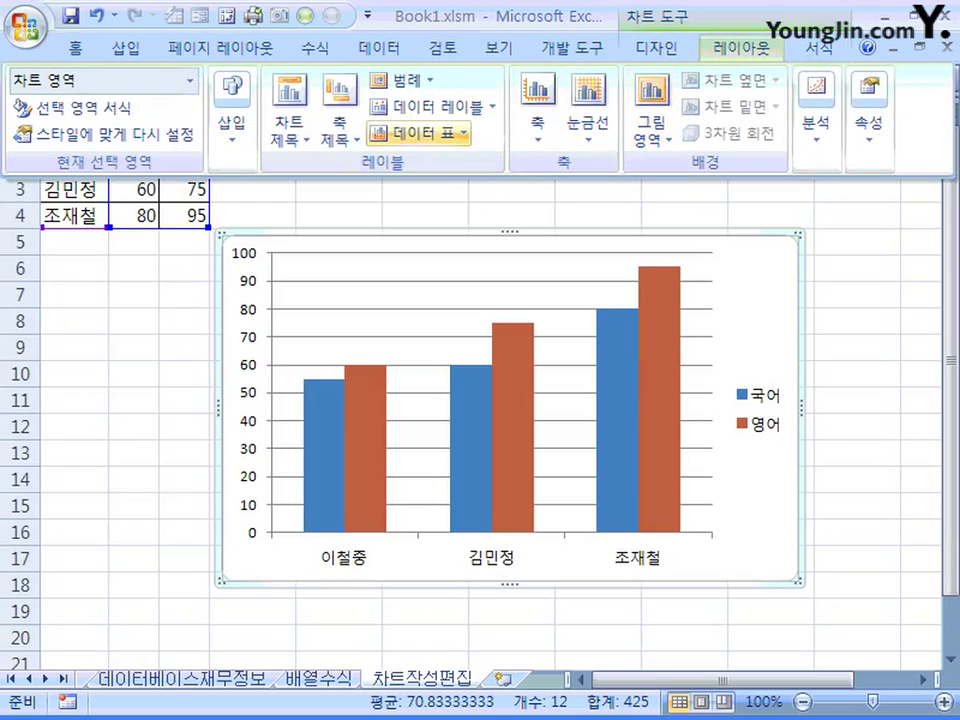
click(418, 132)
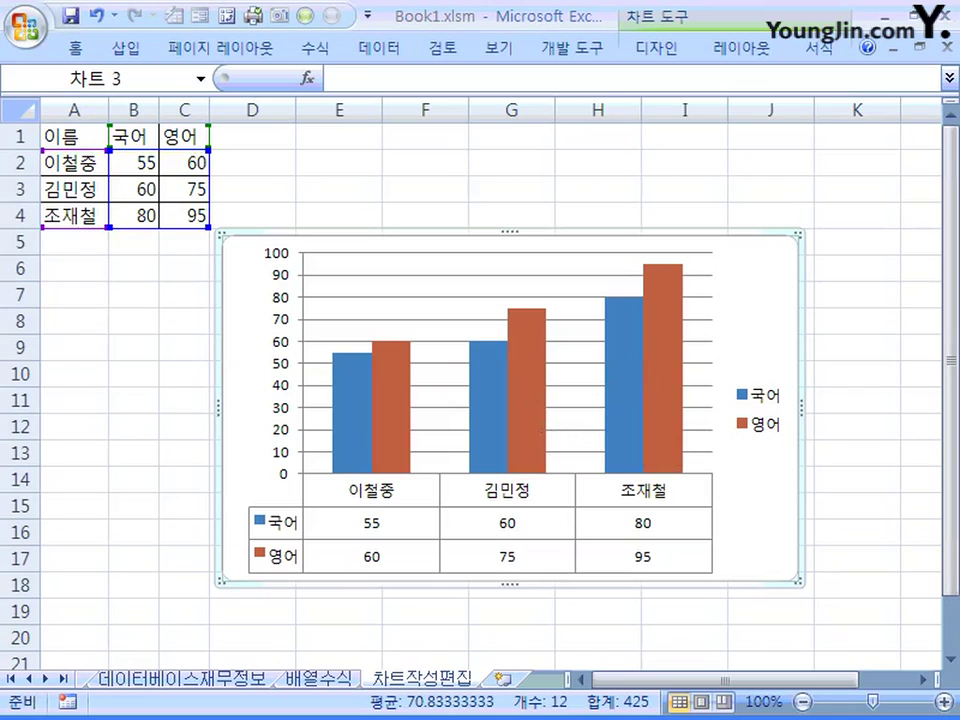
Delete the column chart with the data table and return to cell B2.
mouse_move(525, 470)
key(Delete)
click(133, 162)
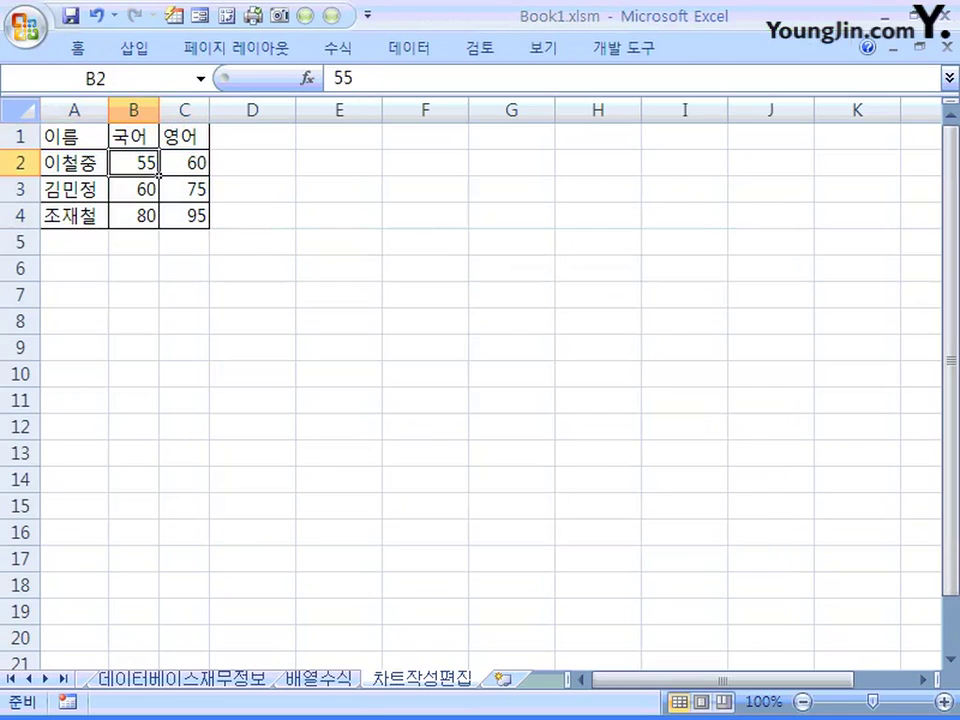
Insert a 2-D clustered column chart from the non-adjacent ranges A1:C2 and A4:C4.
drag(70, 136, 184, 162)
ctrl+click(73, 215)
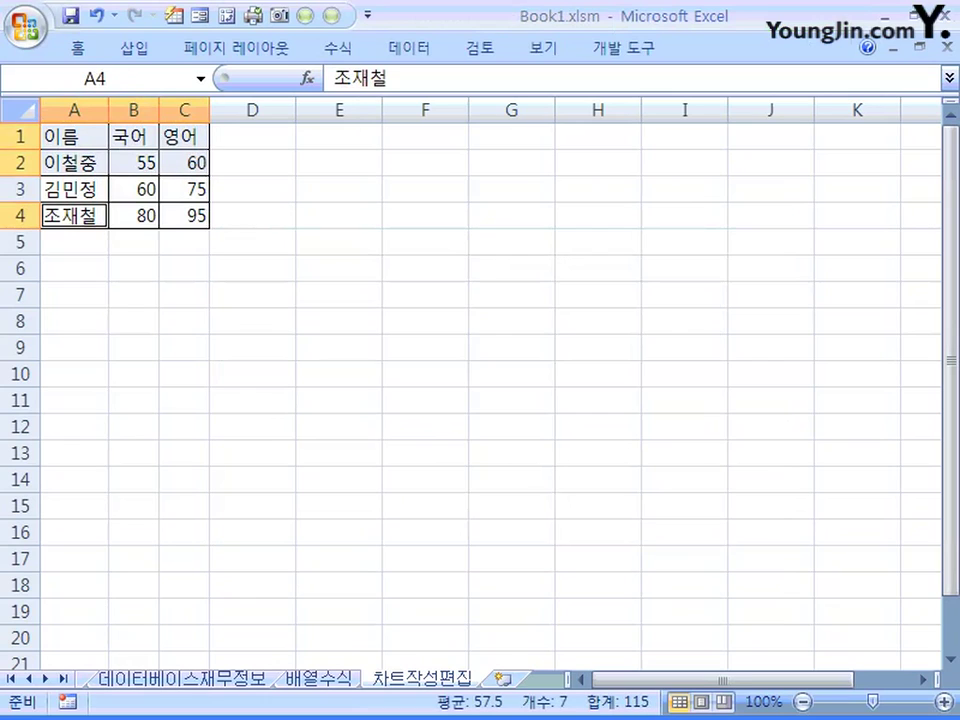
drag(73, 215, 184, 215)
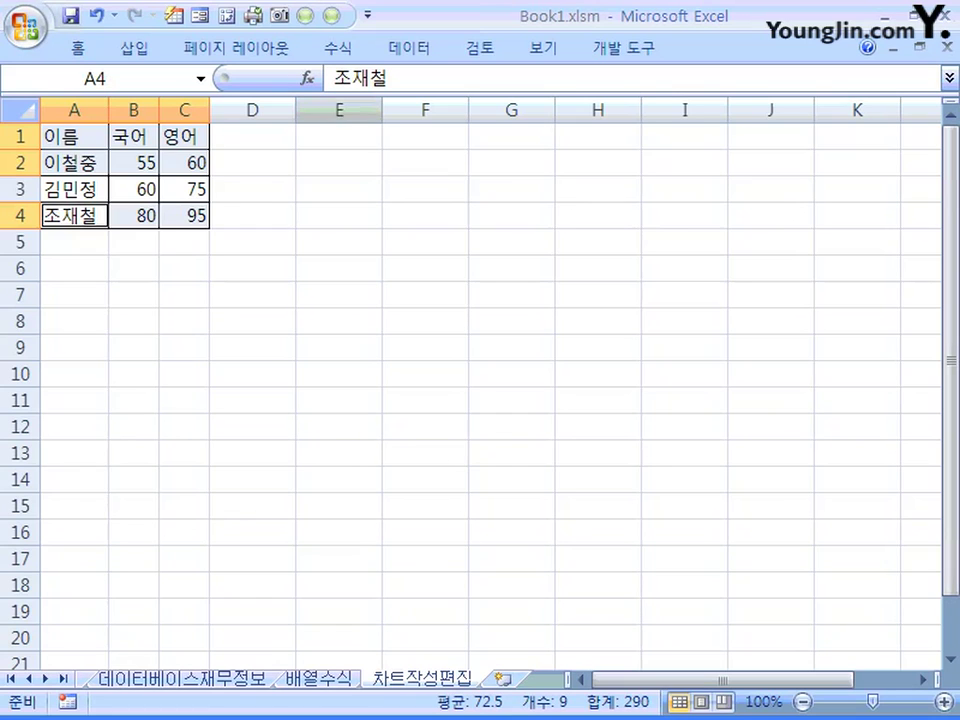
click(134, 47)
click(320, 110)
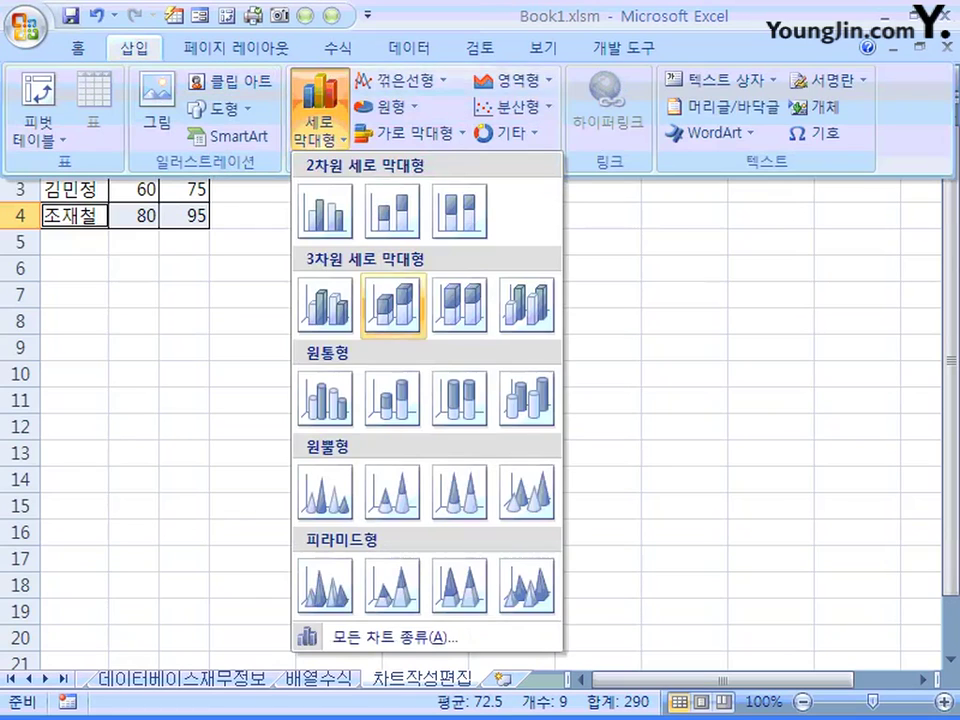
click(322, 208)
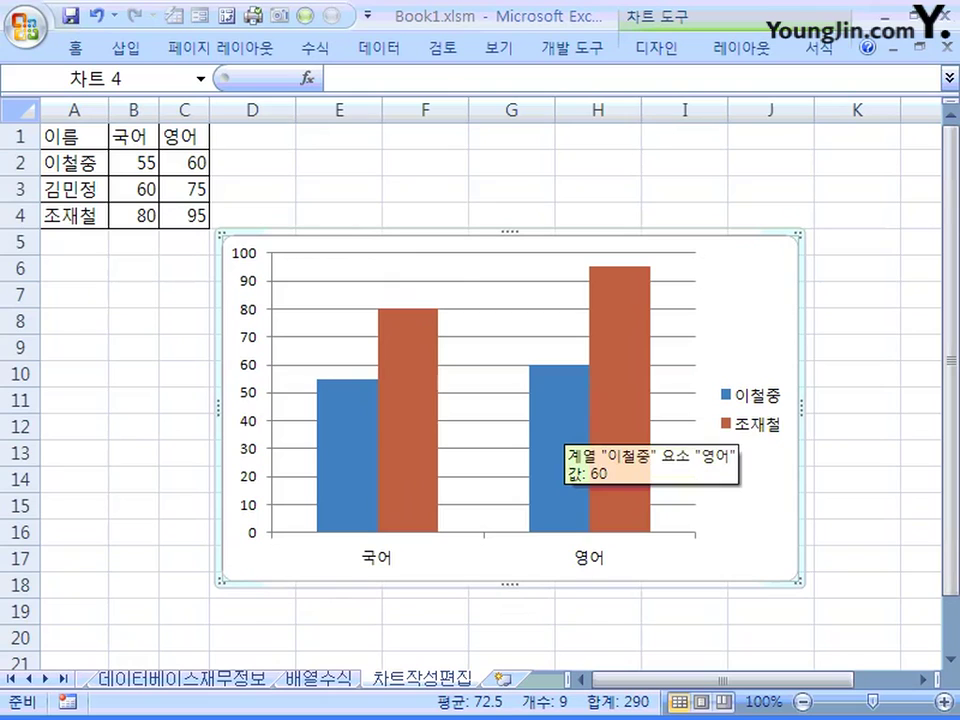
Delete the chart and insert a 2-D clustered column chart again from the same non-adjacent ranges.
mouse_move(612, 446)
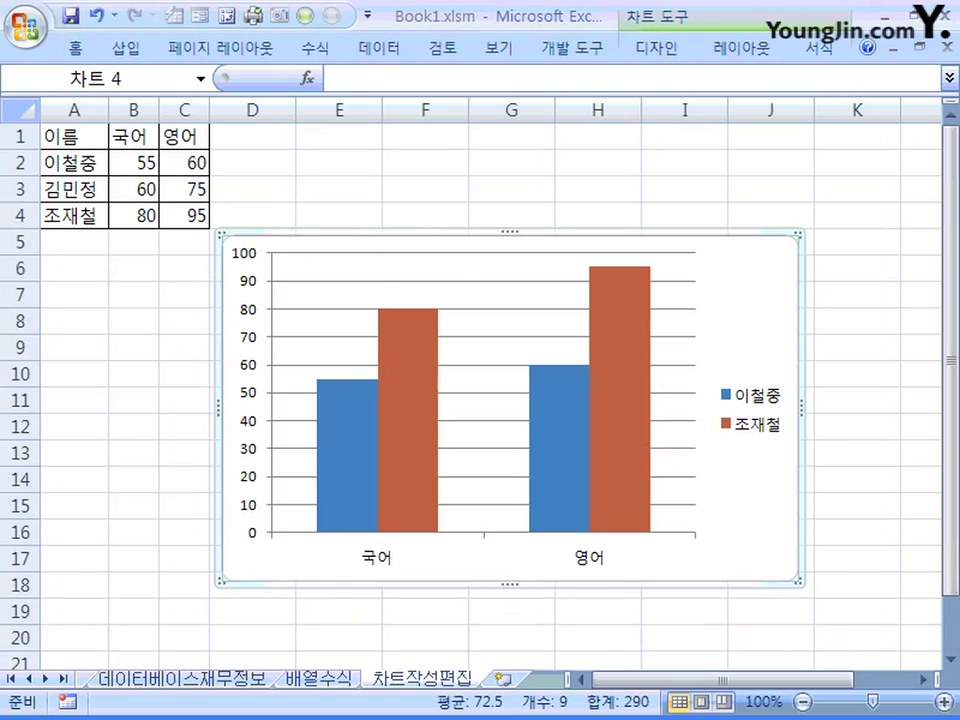
key(Delete)
click(134, 47)
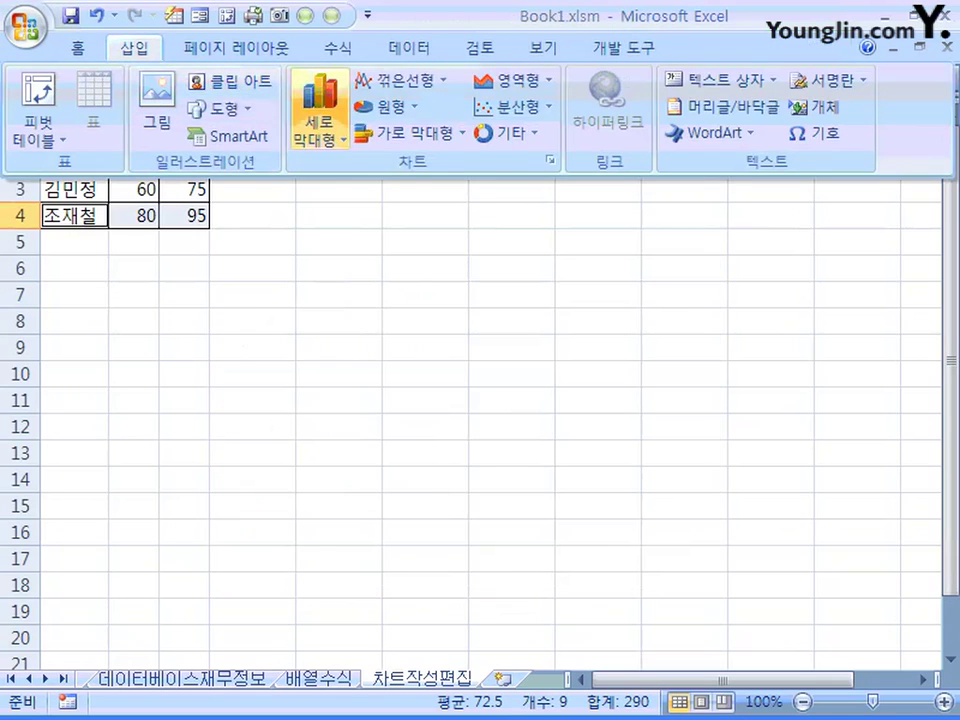
click(320, 110)
click(326, 208)
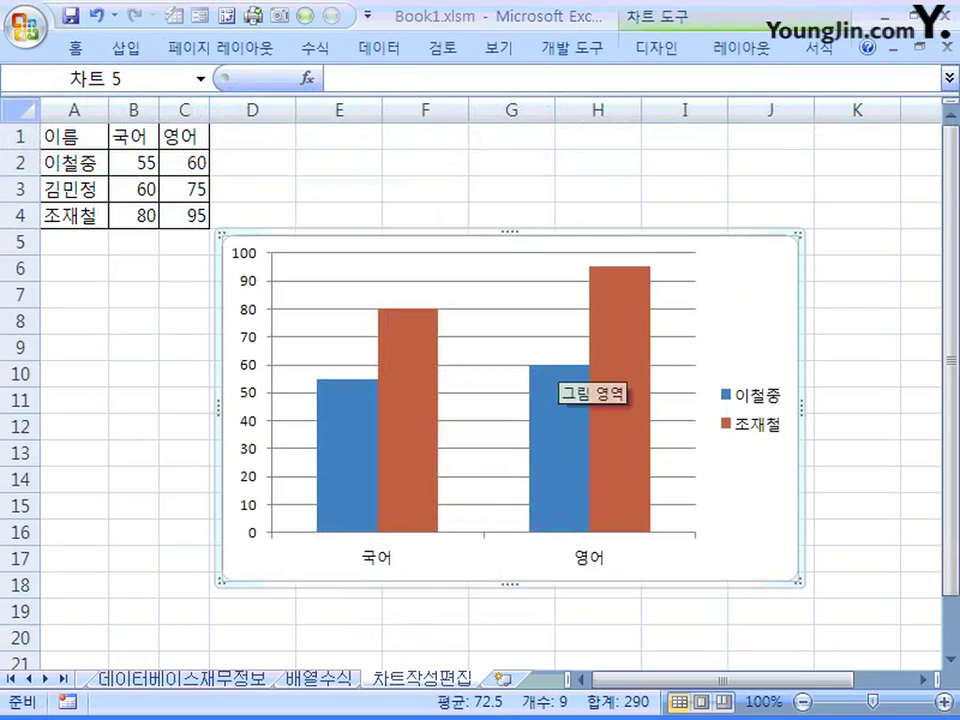
Delete the chart and insert an empty 2-D clustered column chart from the blank cell F2.
key(Delete)
click(425, 162)
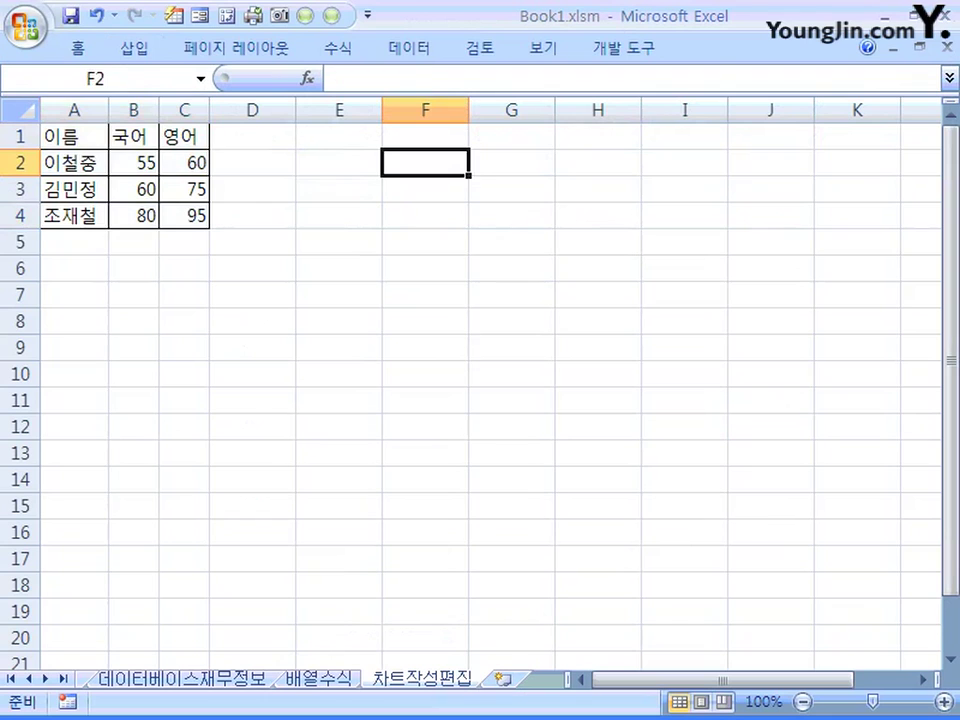
click(134, 47)
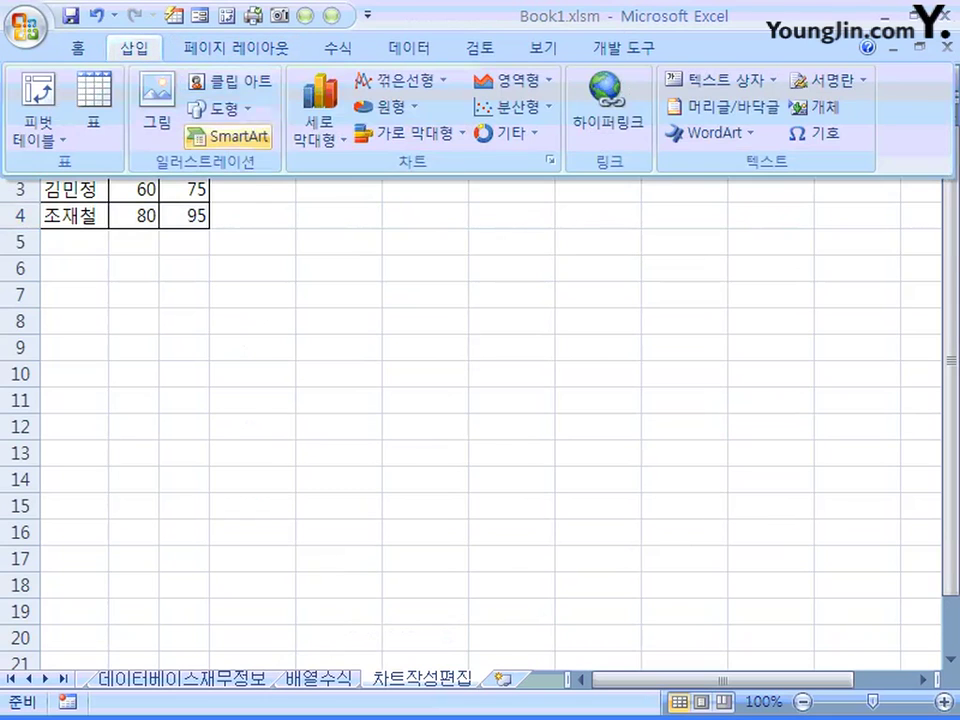
click(320, 110)
click(392, 211)
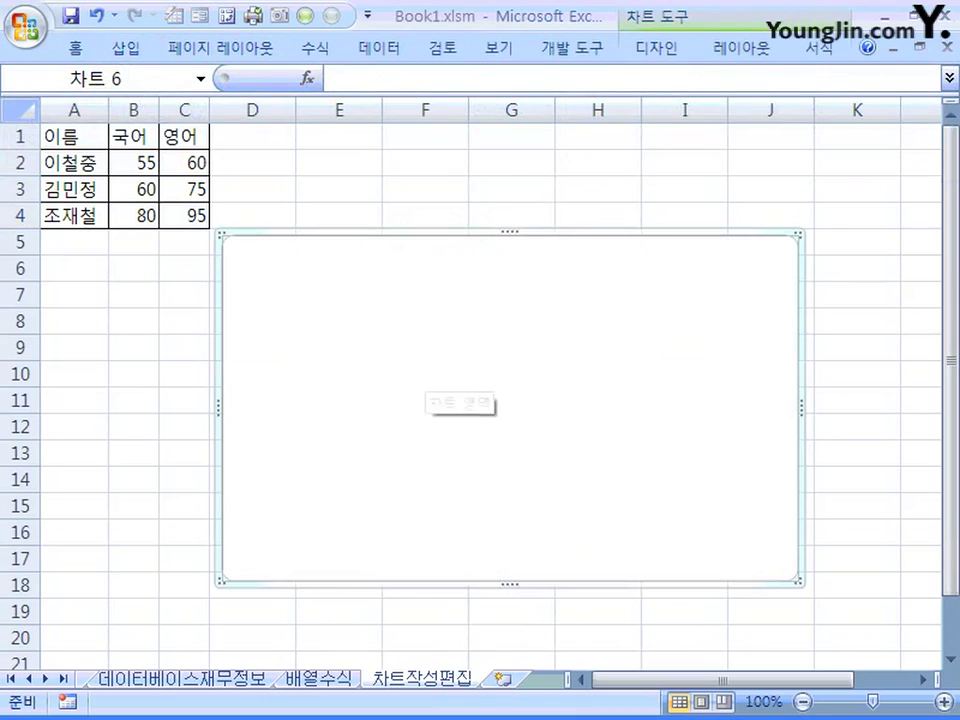
Set the empty chart's data range to A1:C4 through its data source selection.
right_click(428, 385)
click(515, 494)
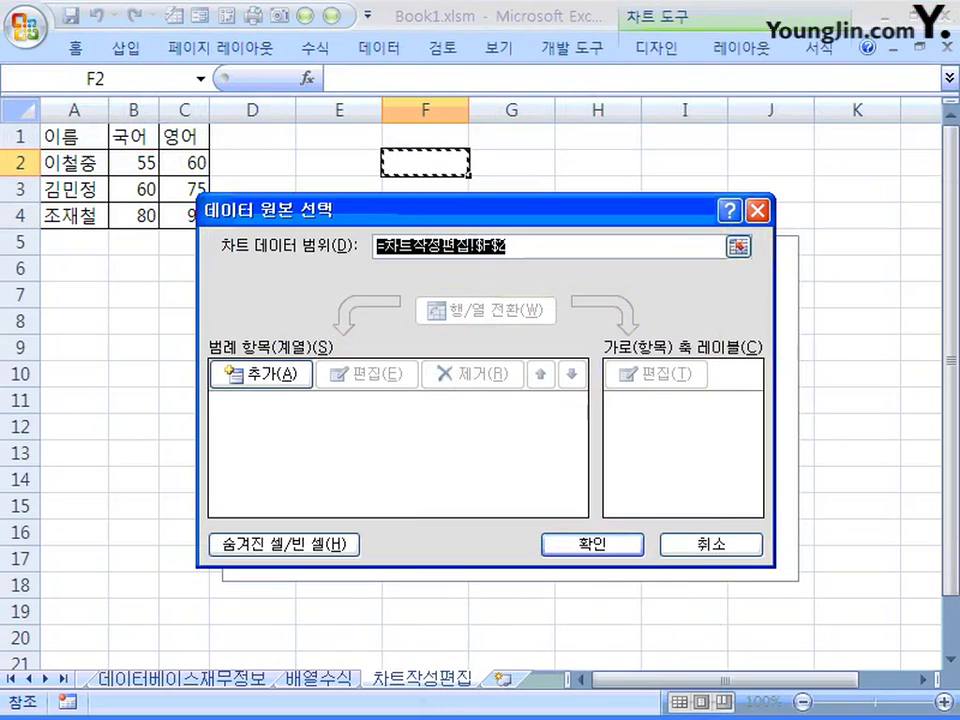
drag(75, 137, 200, 217)
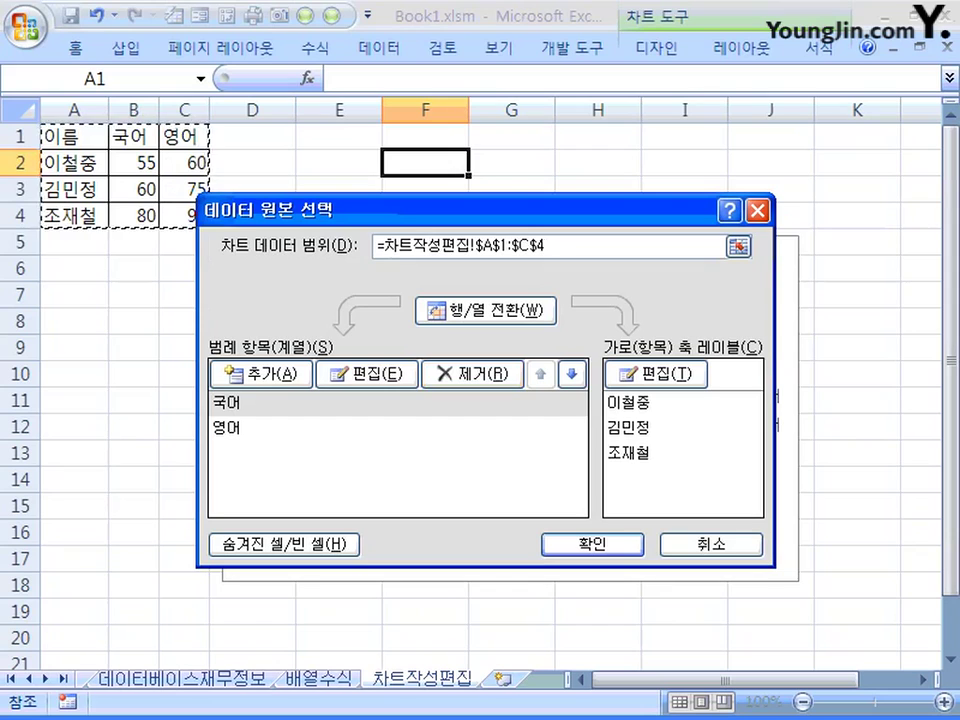
click(647, 542)
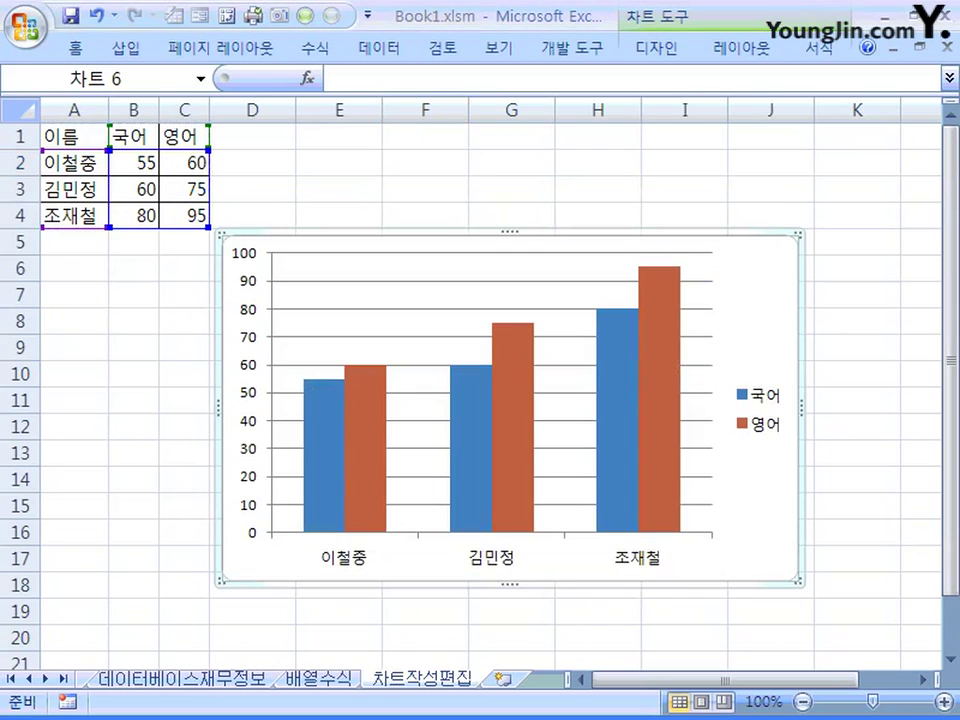
Delete the current chart and insert a 2-D clustered column chart from the range A1:C4.
key(Delete)
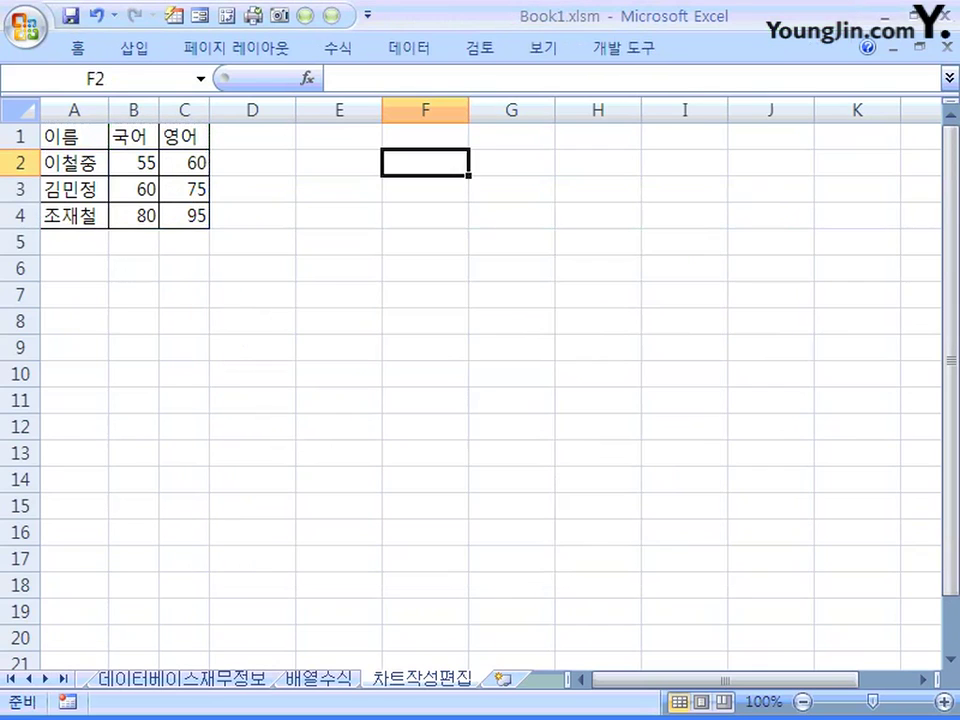
drag(70, 136, 185, 215)
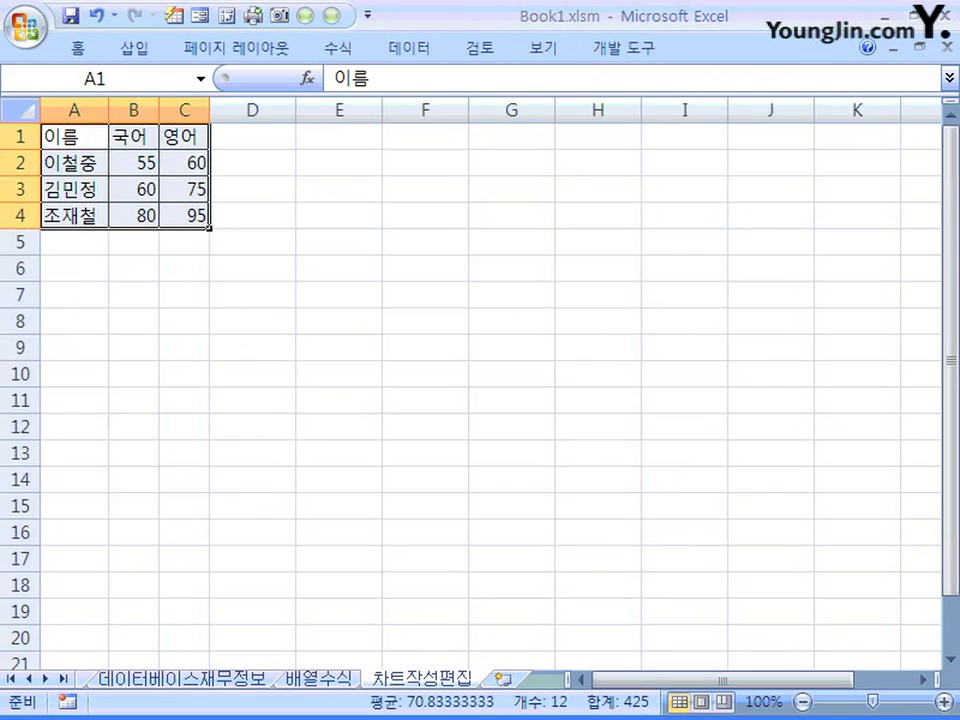
click(134, 47)
click(320, 110)
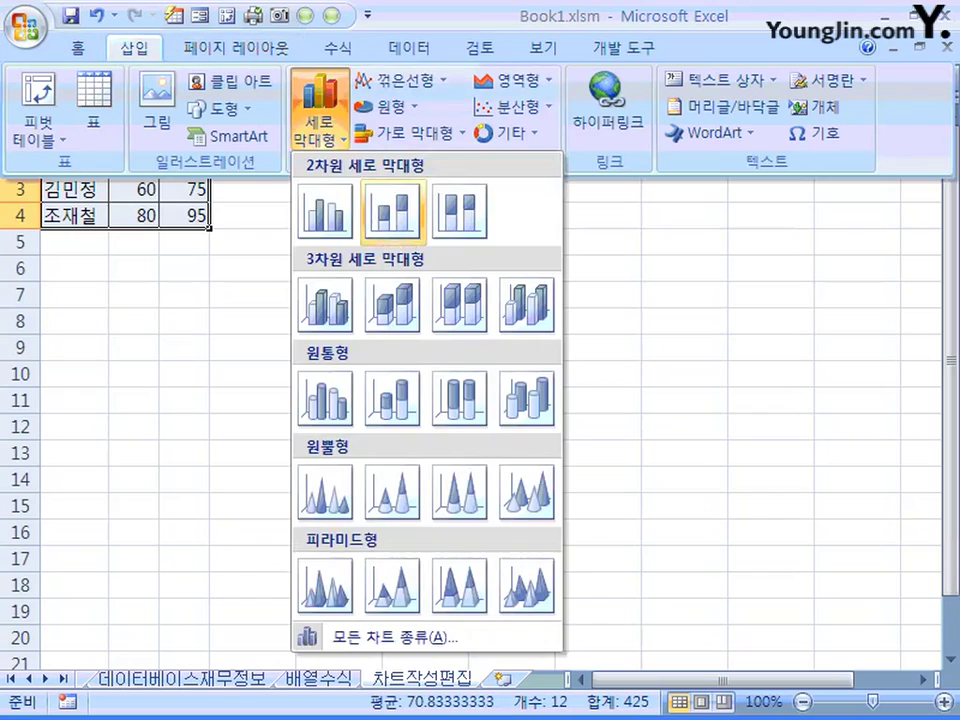
click(321, 208)
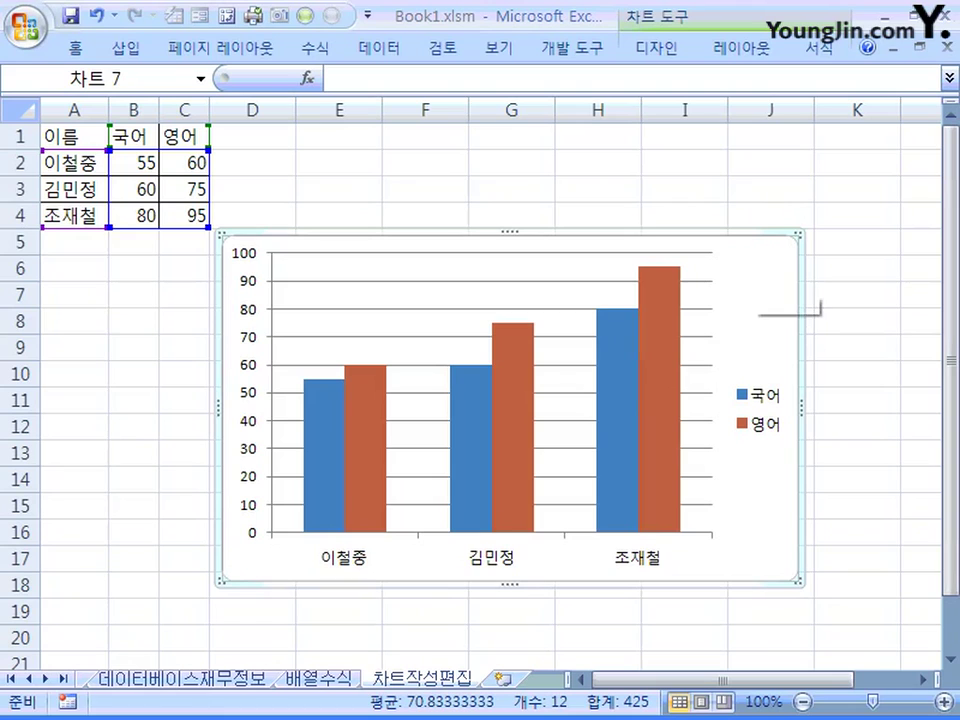
Change the whole chart's type to a line chart with markers (표식이 있는 꺾은선형).
right_click(432, 281)
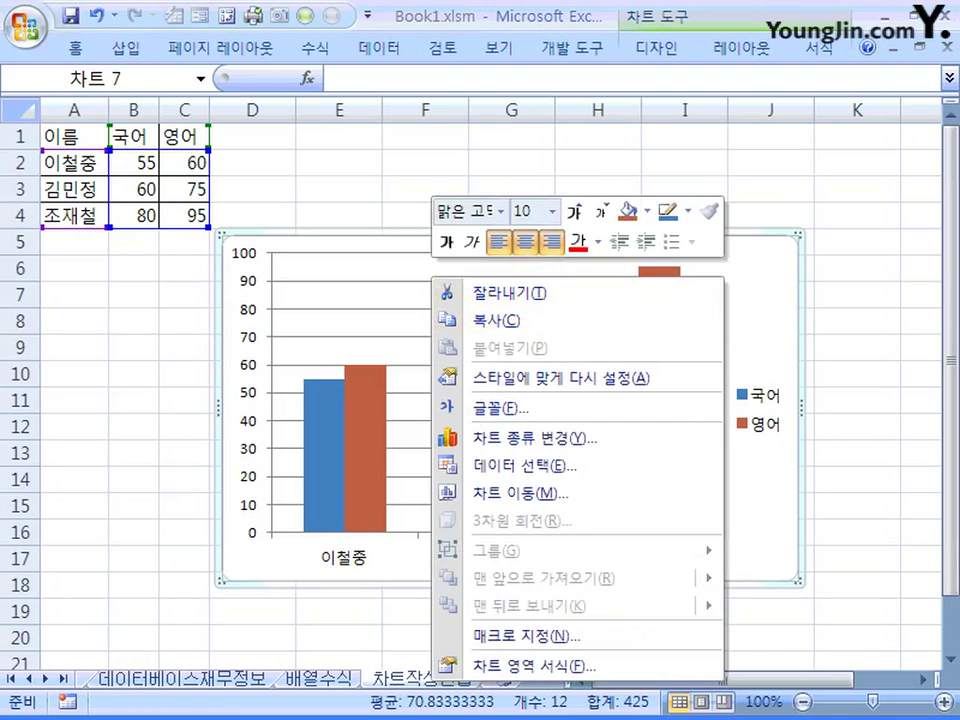
click(535, 438)
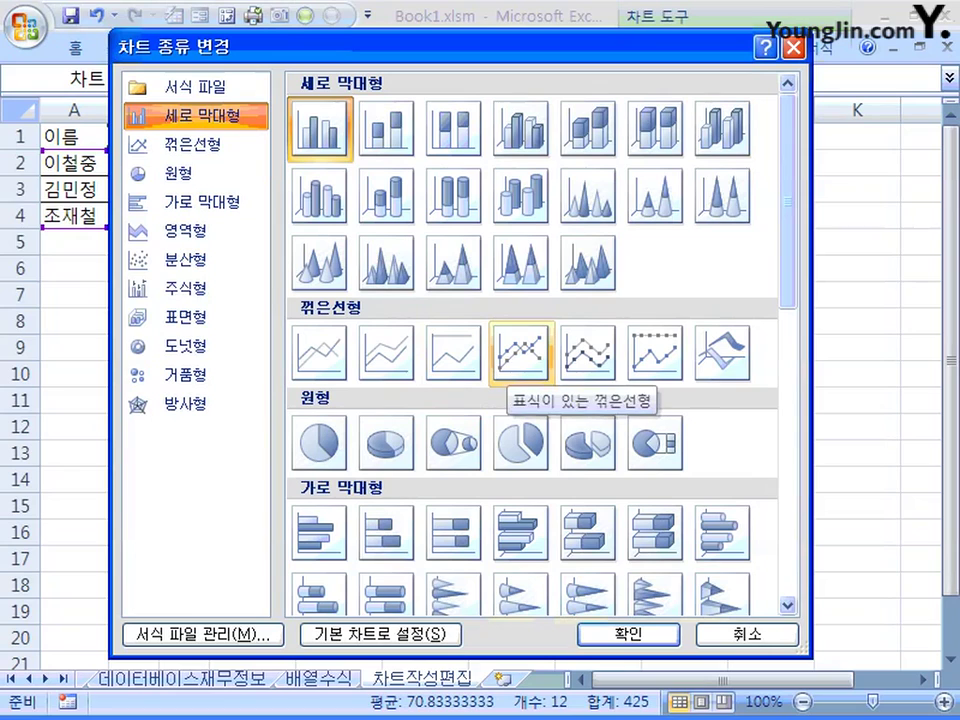
click(521, 355)
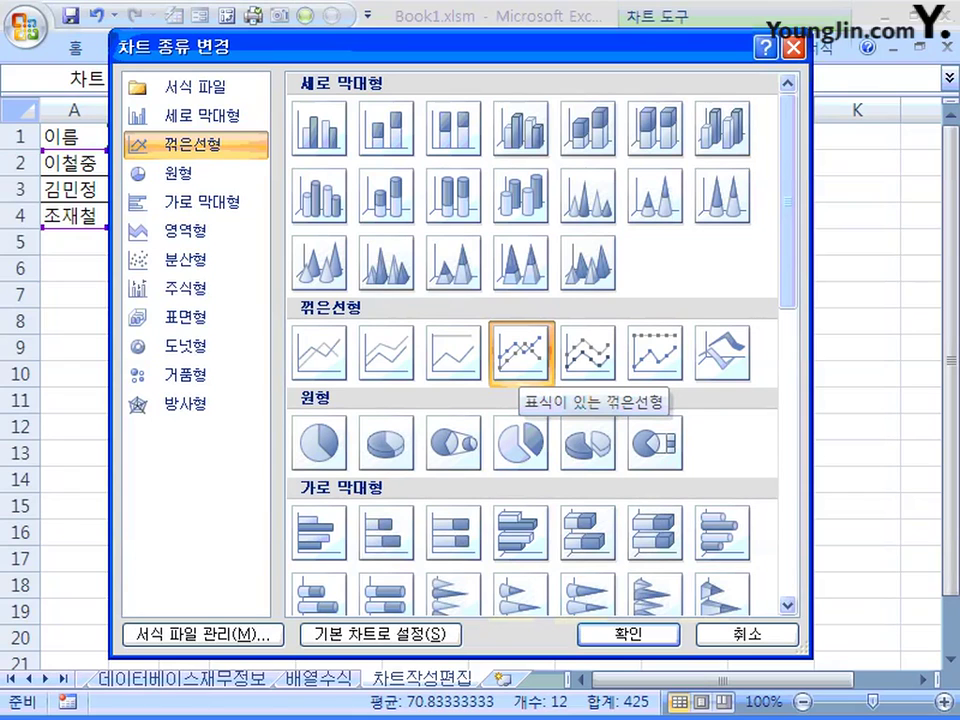
key(Return)
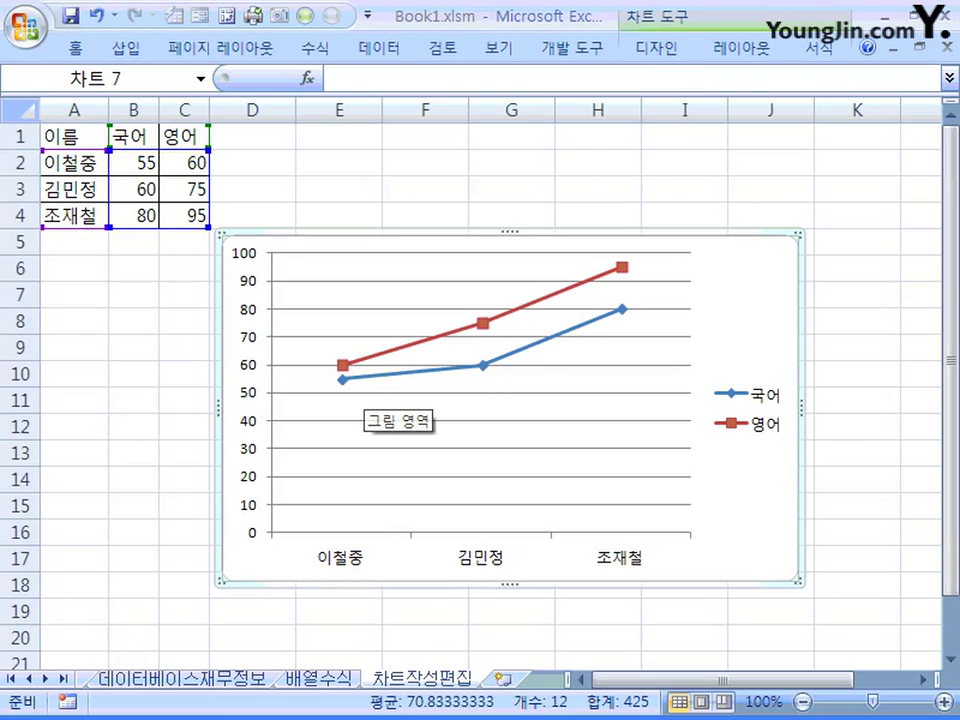
Change the whole chart's type to a basic pie chart (원형) and examine its slices' series values.
right_click(438, 297)
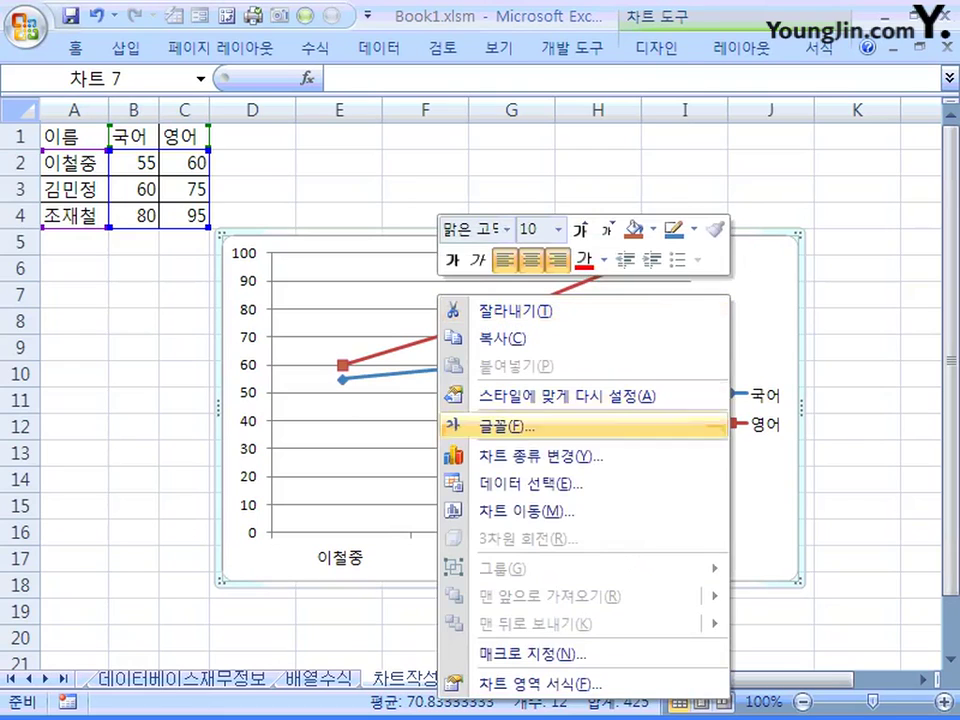
click(540, 457)
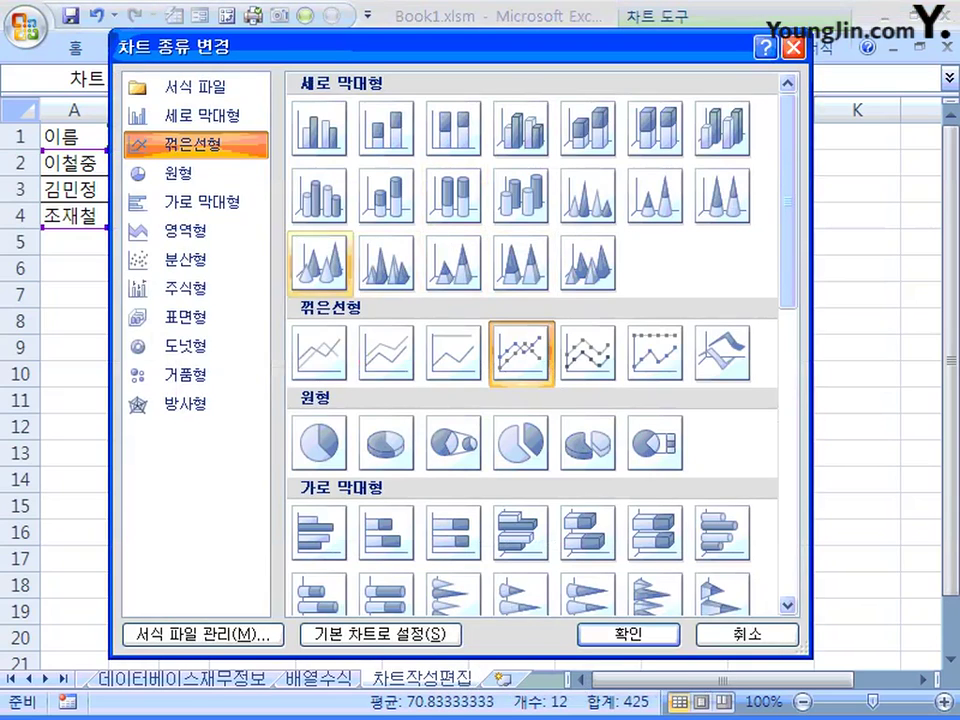
click(180, 173)
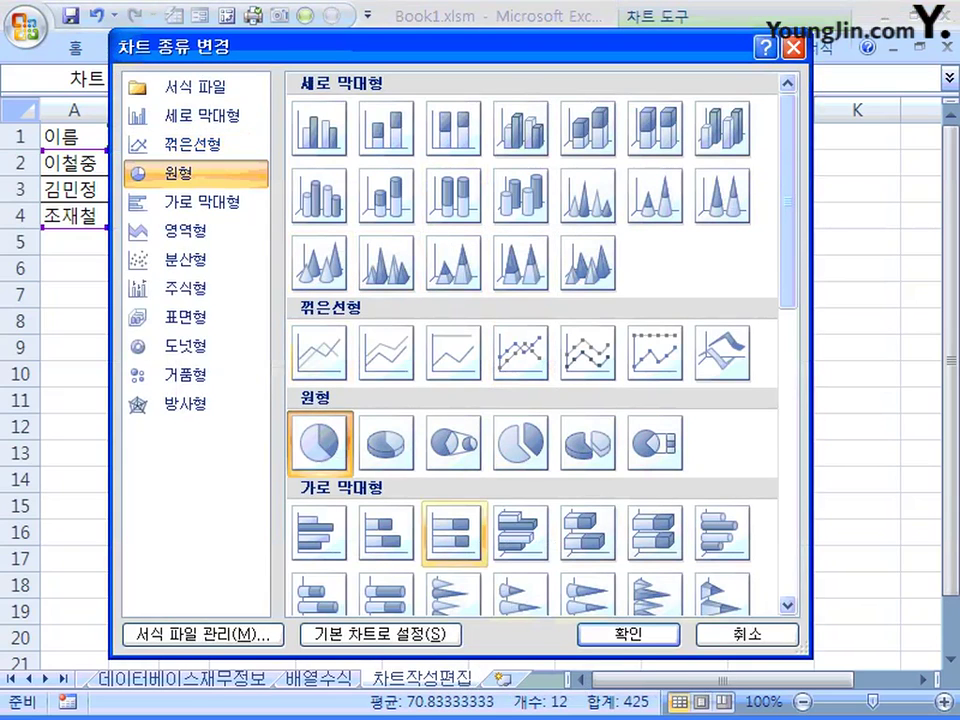
click(628, 634)
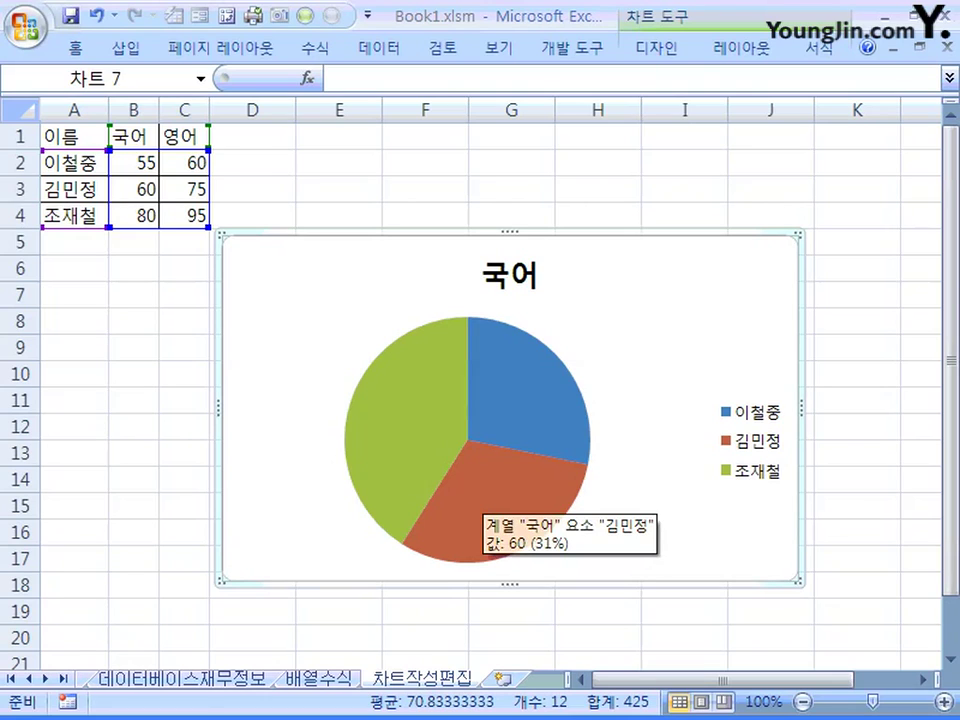
mouse_move(508, 428)
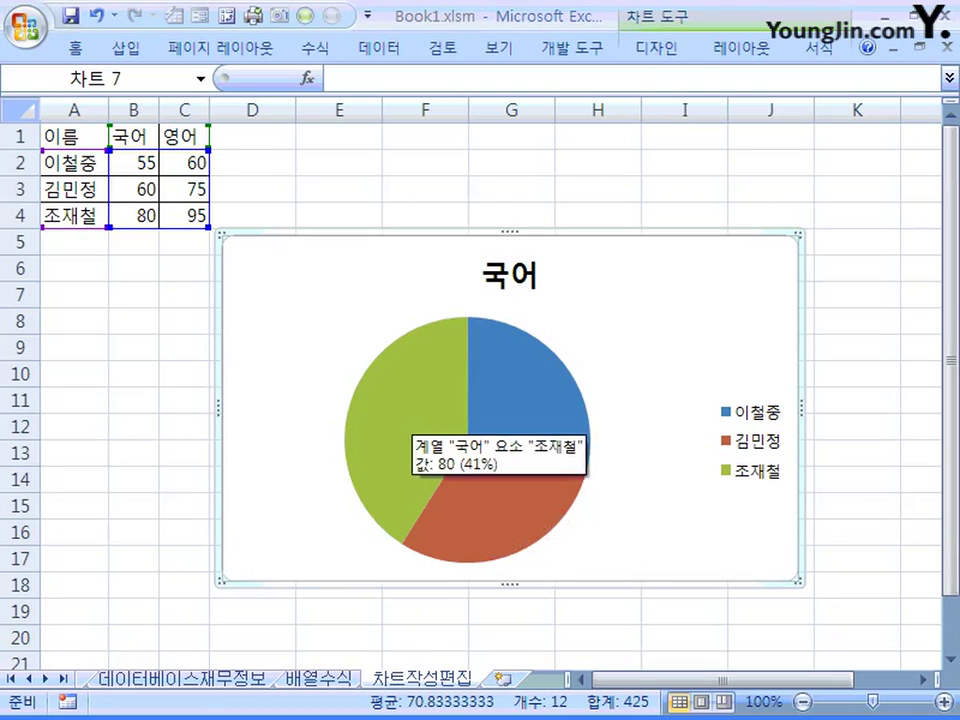
mouse_move(466, 524)
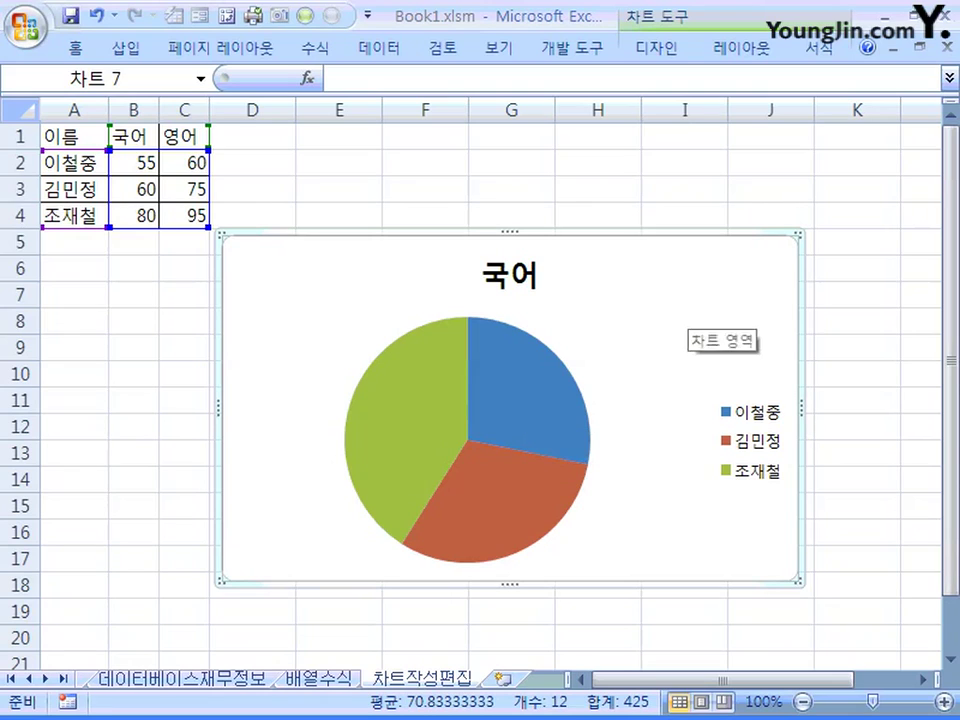
Change the whole chart's type to an exploded doughnut chart (쪼개진 도넛형) and examine the values in its rings.
right_click(662, 306)
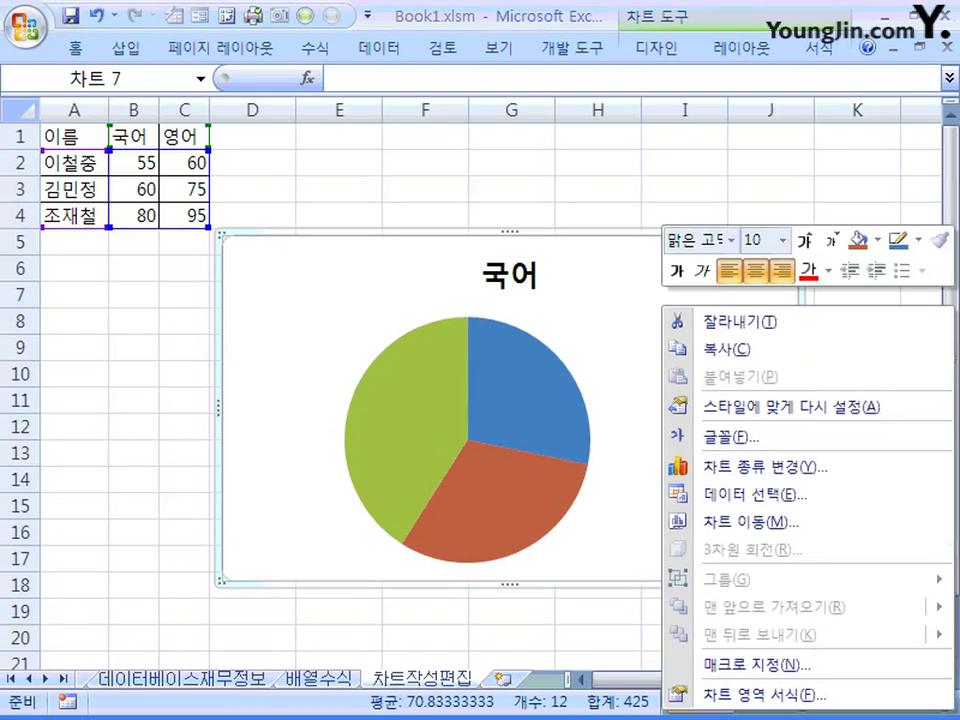
click(760, 465)
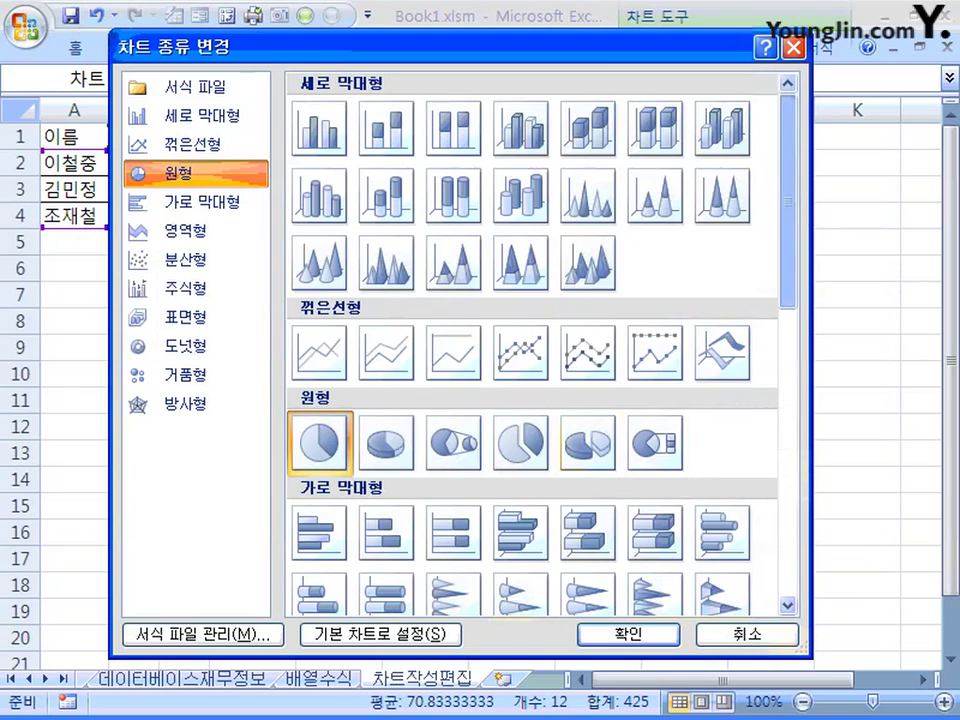
scroll(540, 340, down, 3)
scroll(532, 340, down, 3)
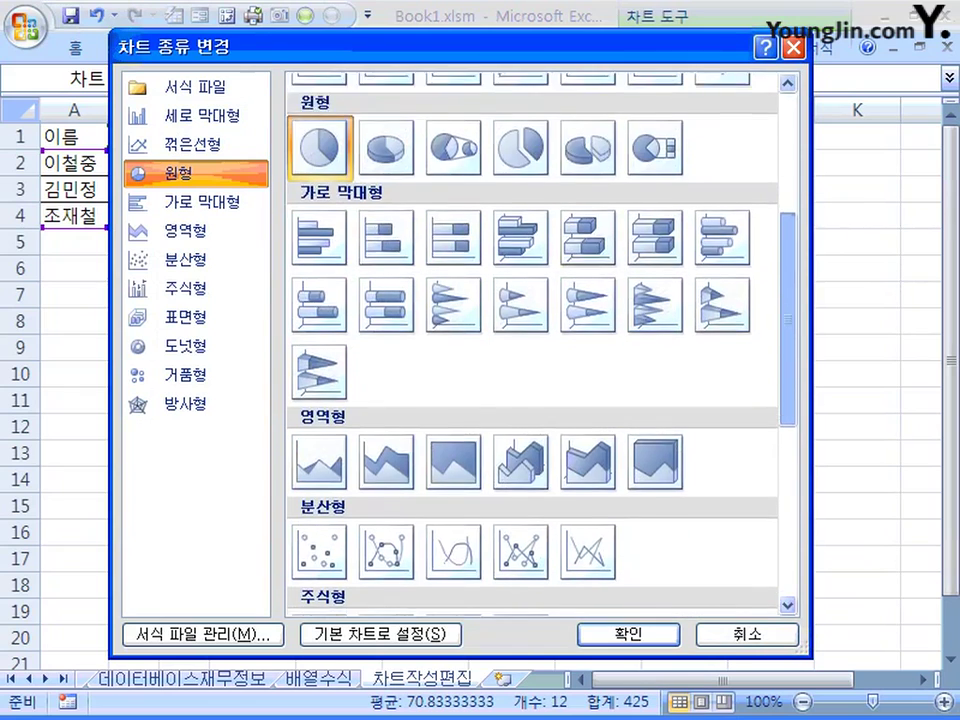
scroll(387, 401, down, 6)
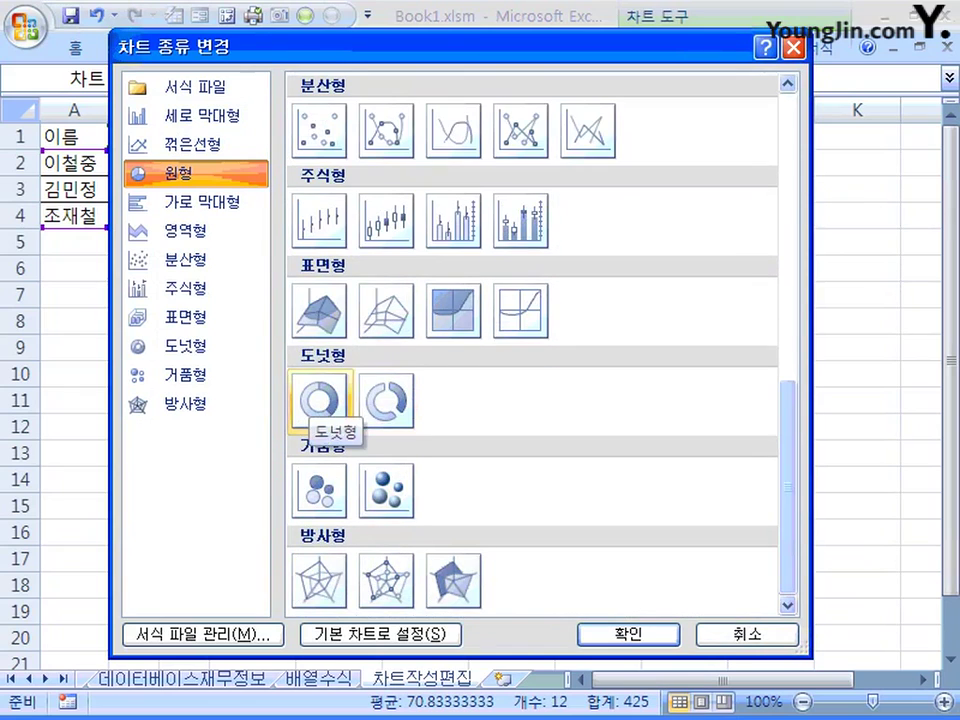
click(318, 402)
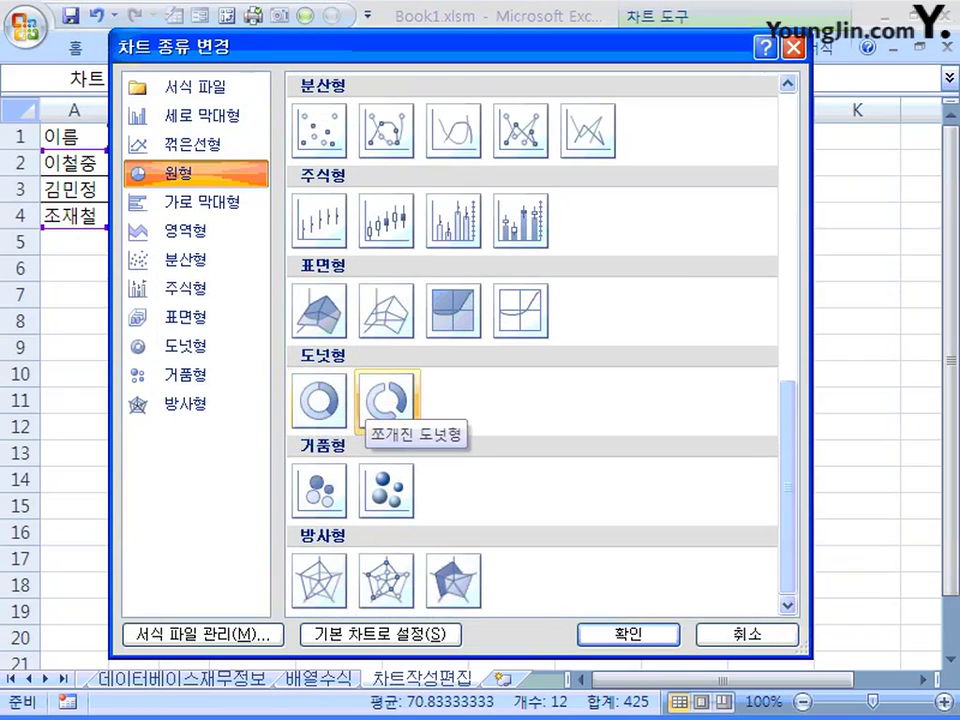
click(386, 401)
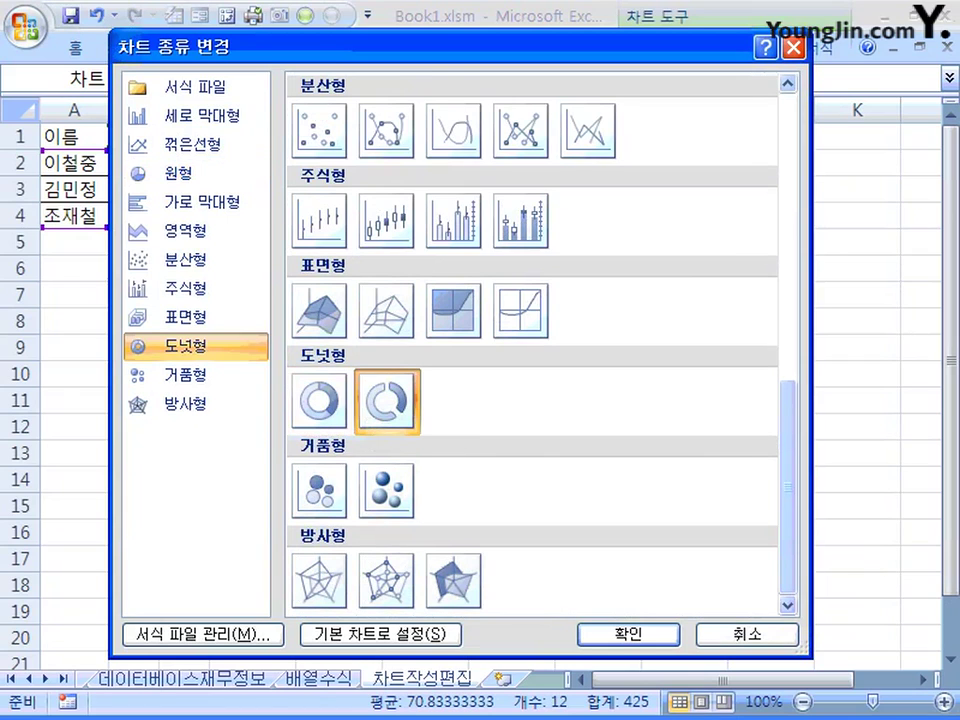
key(Return)
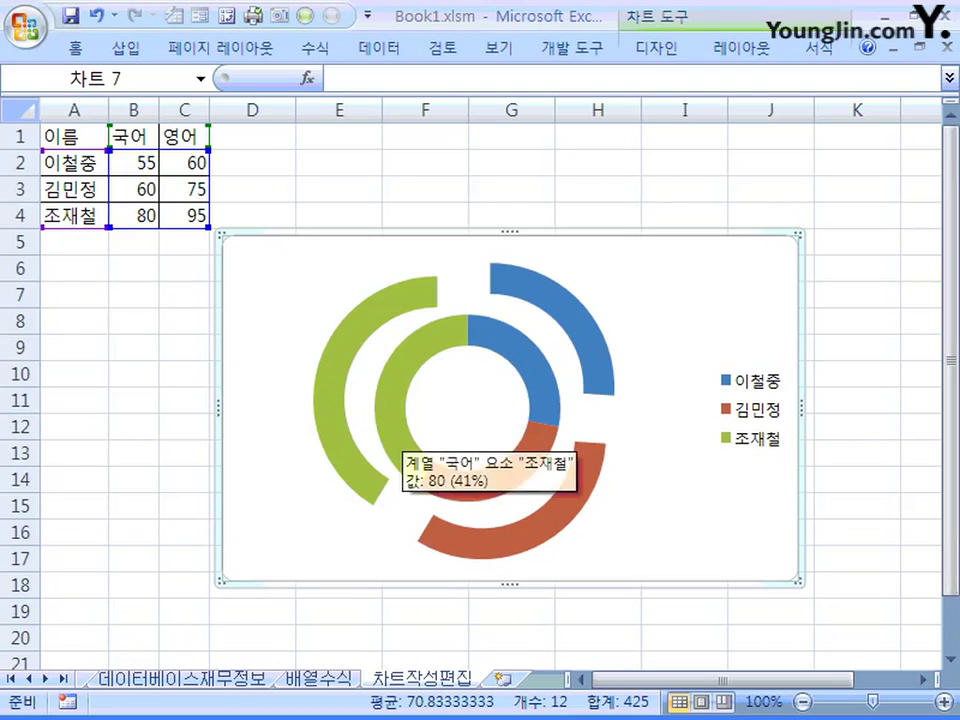
mouse_move(345, 465)
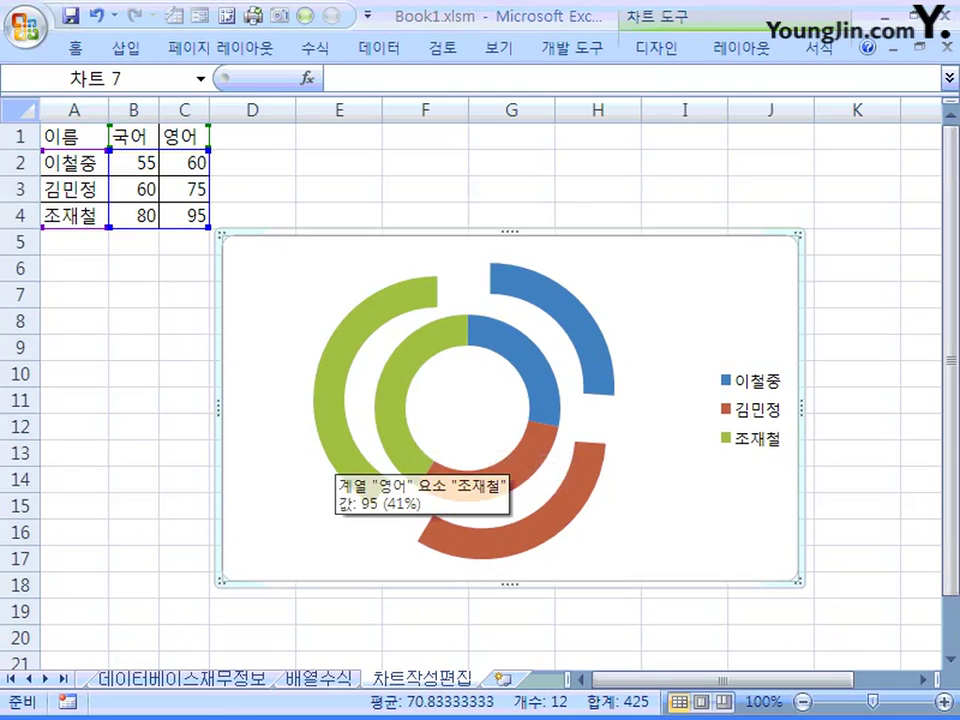